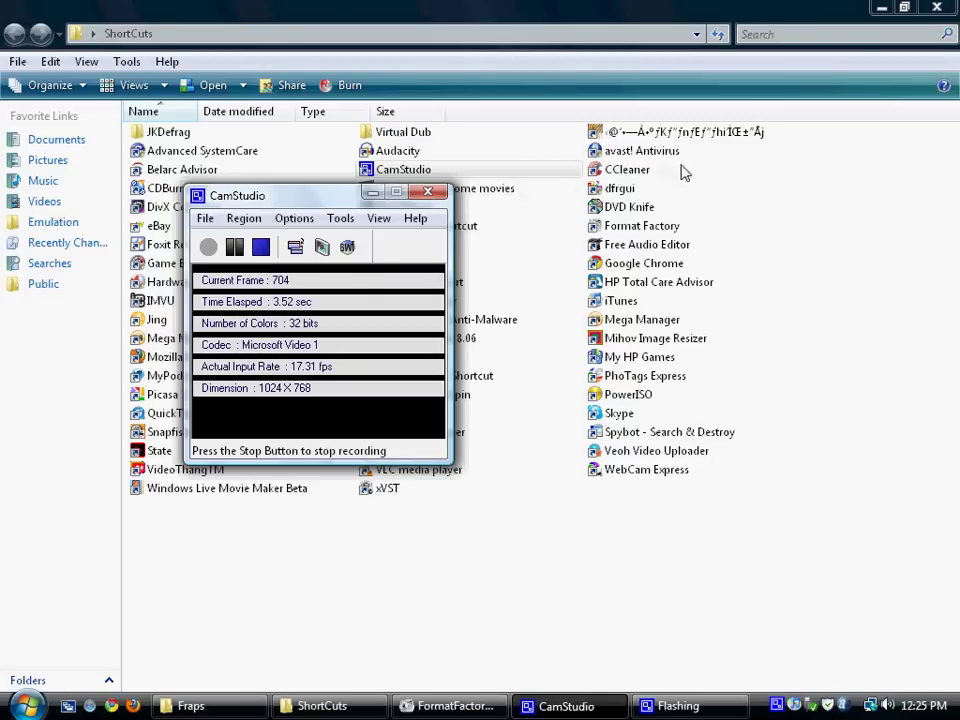
- Minimize the CamStudio recorder window to uncover the ShortCuts folder
click(373, 194)
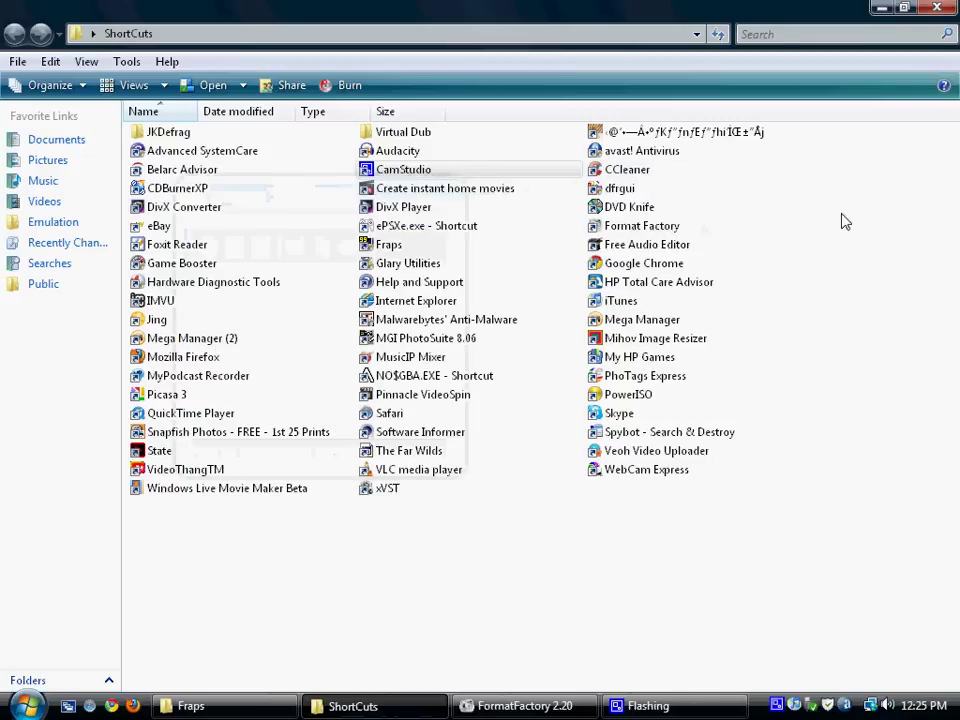
- Minimize the ShortCuts Explorer window to reveal Format Factory 2.20
click(882, 8)
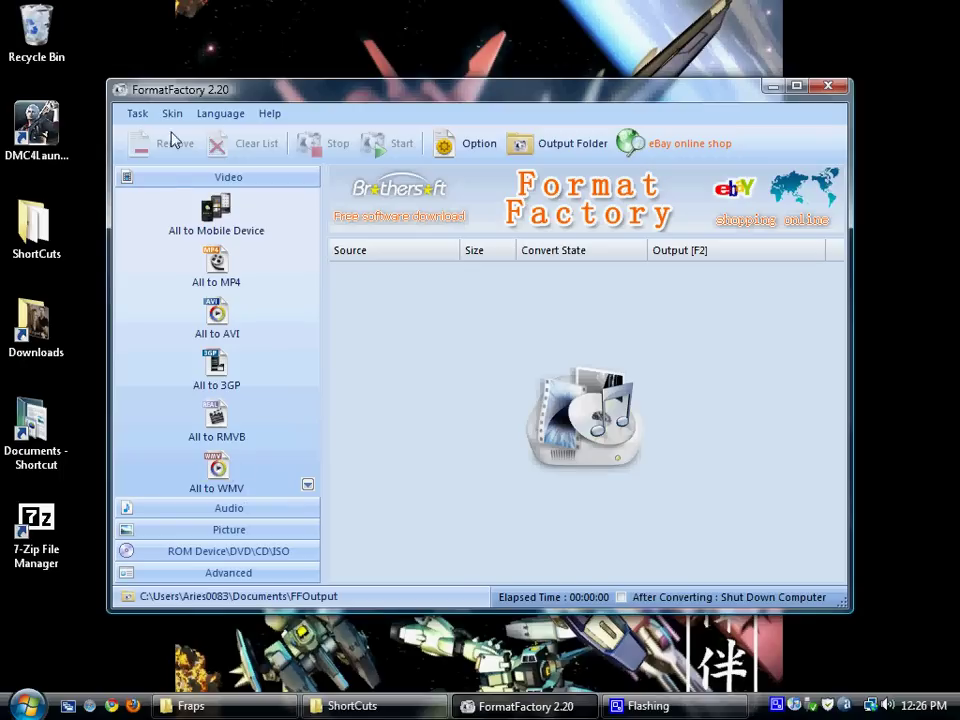
- Browse the Audio, Picture, ROM Device\DVD\CD\ISO and Advanced categories, ending on Advanced
click(201, 509)
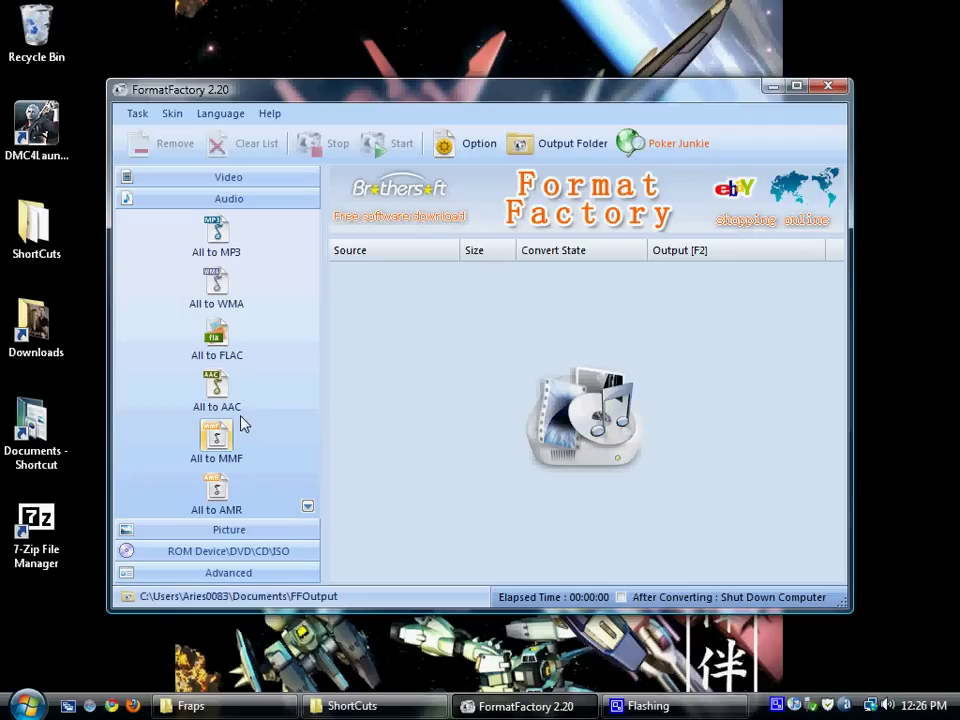
click(242, 530)
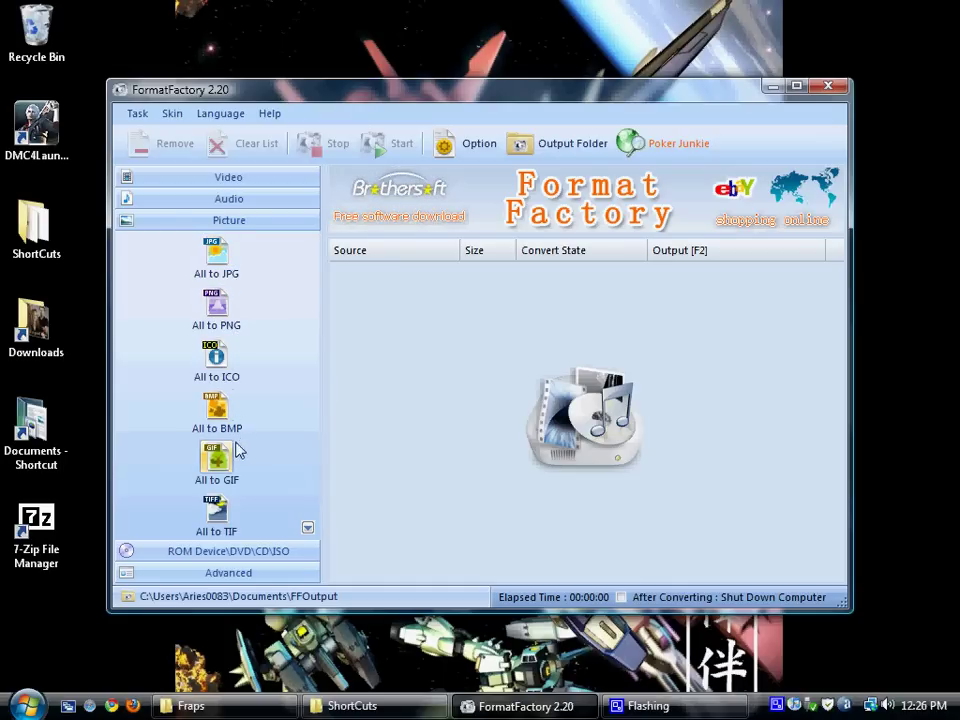
click(237, 551)
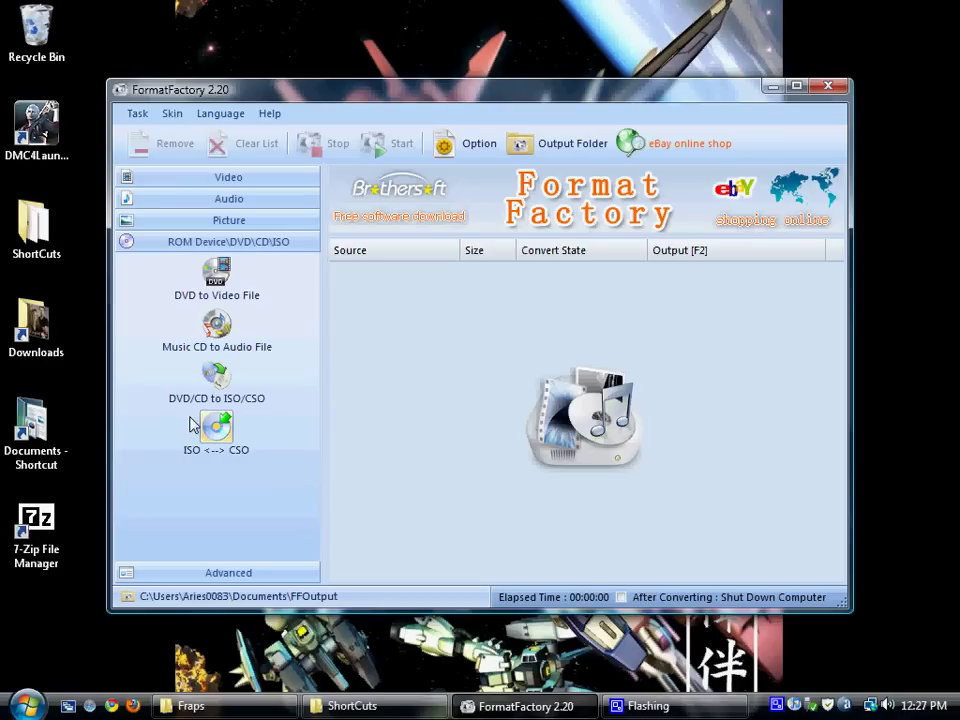
click(224, 574)
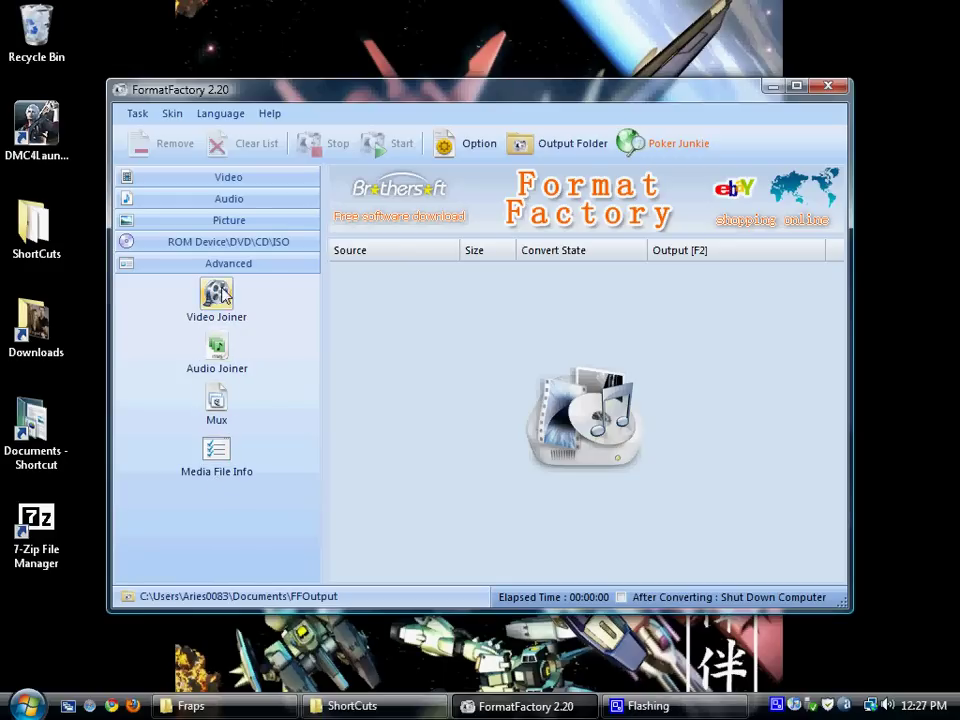
- Return to the Video category and open All to WMV, closing and reopening it once
click(223, 179)
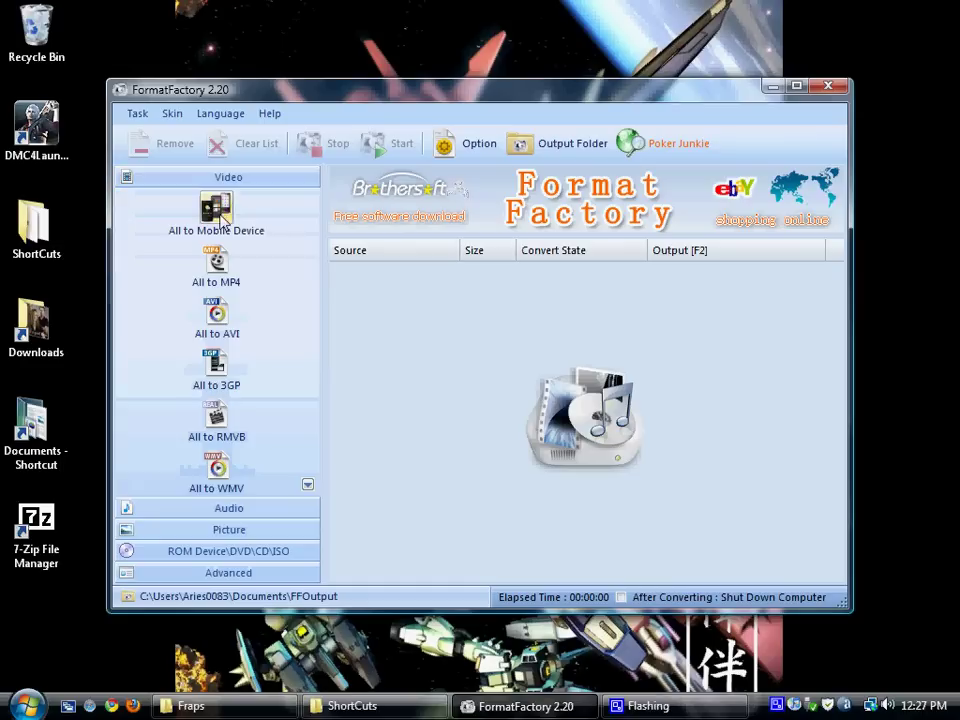
click(229, 510)
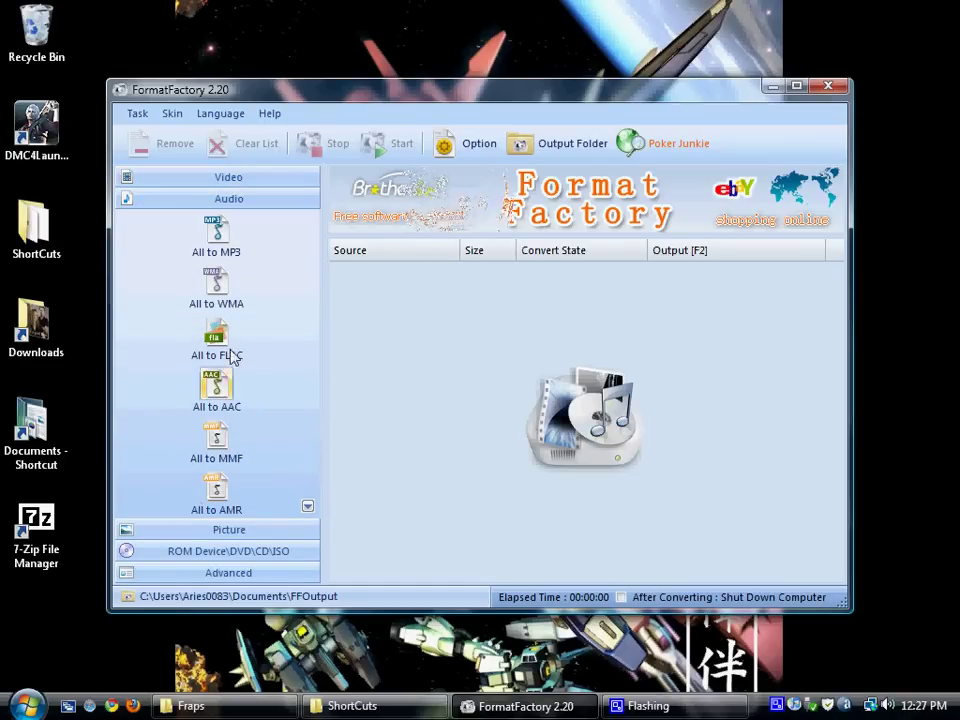
click(234, 180)
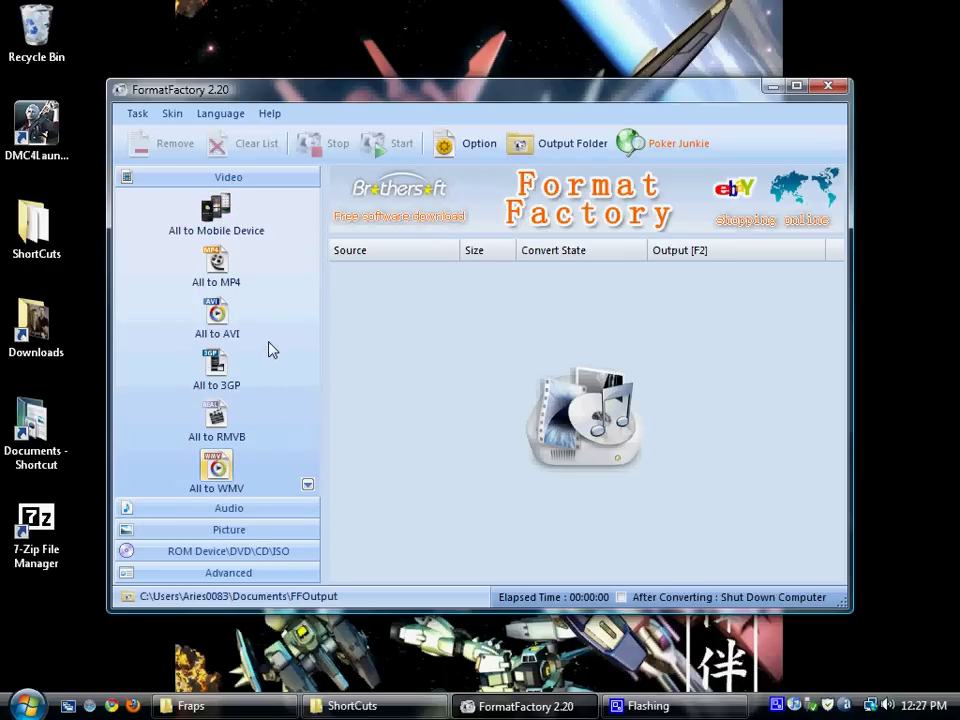
click(217, 468)
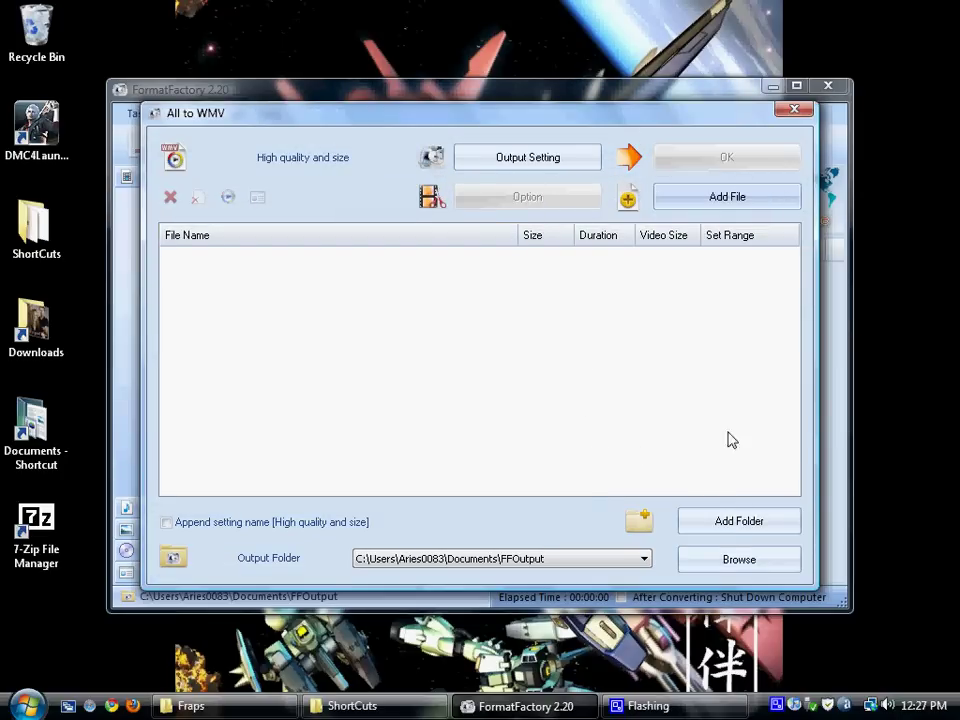
click(793, 112)
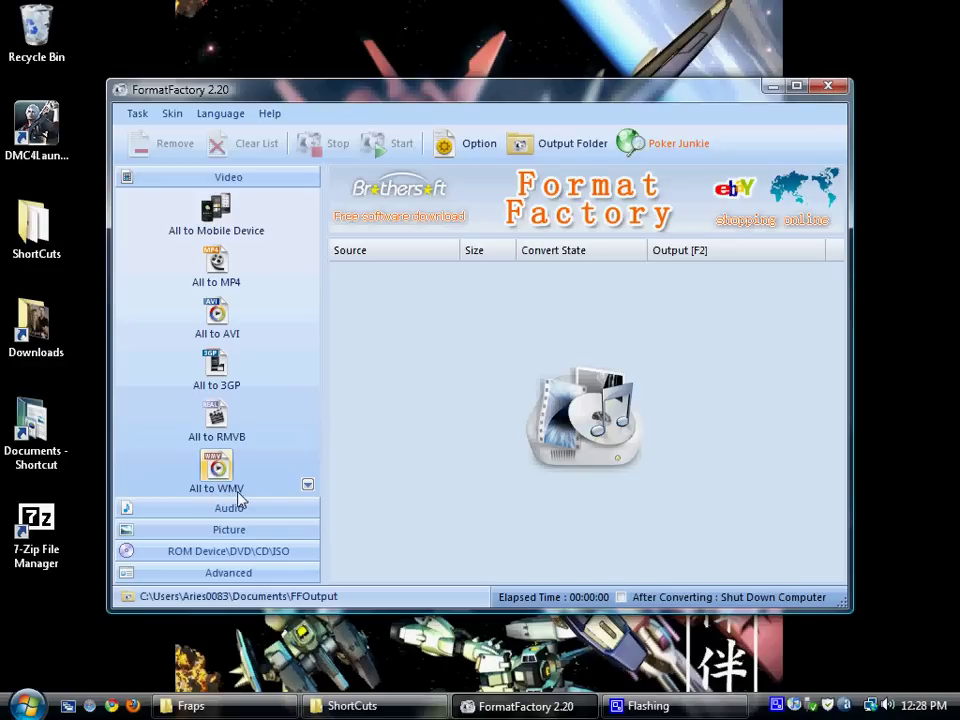
click(216, 468)
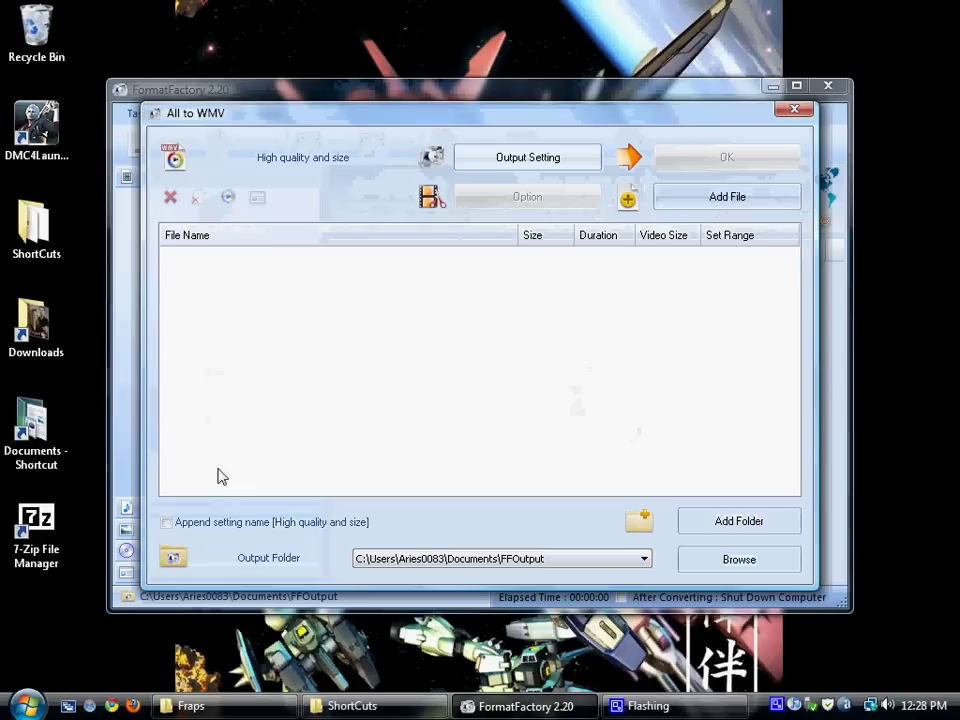
- In Add File, browse from the personal folder through Videos into the Fraps folder
click(696, 205)
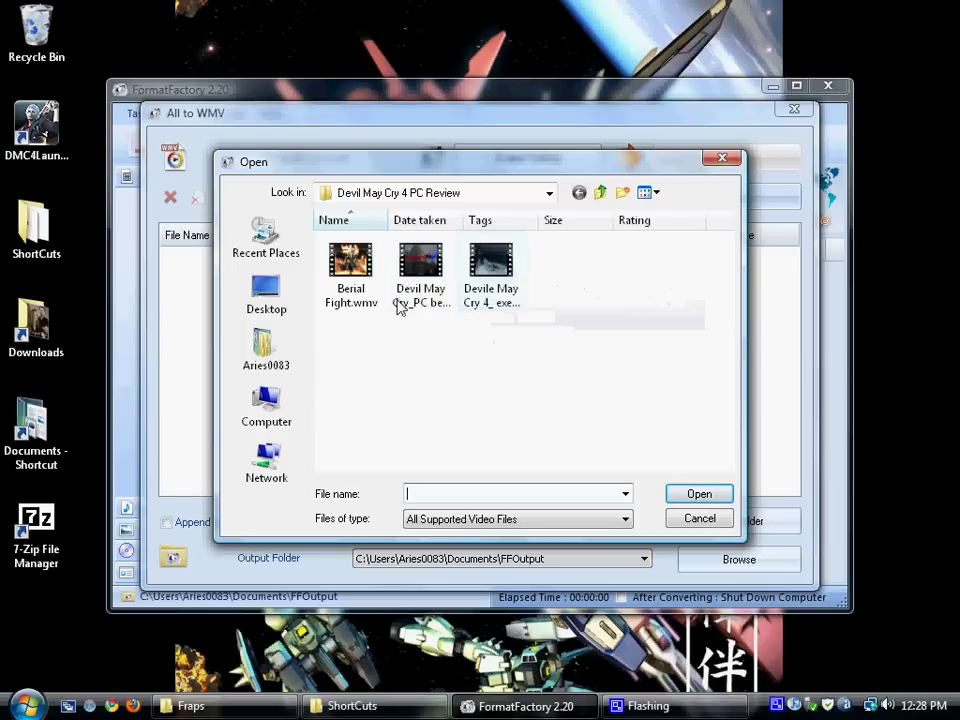
click(266, 350)
scroll(266, 350, down, 3)
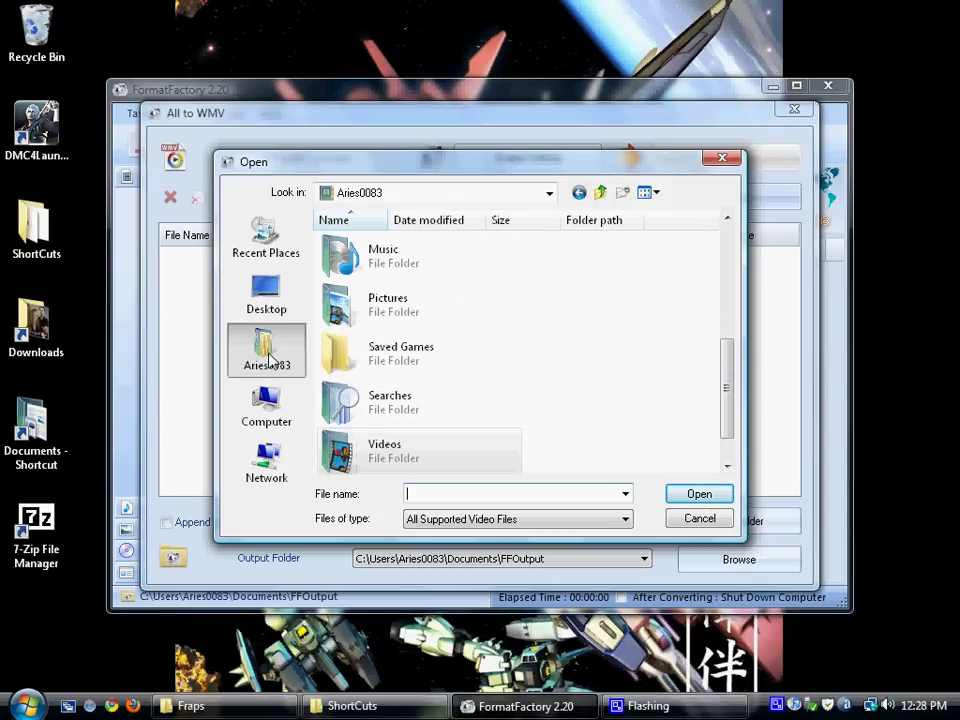
double_click(347, 457)
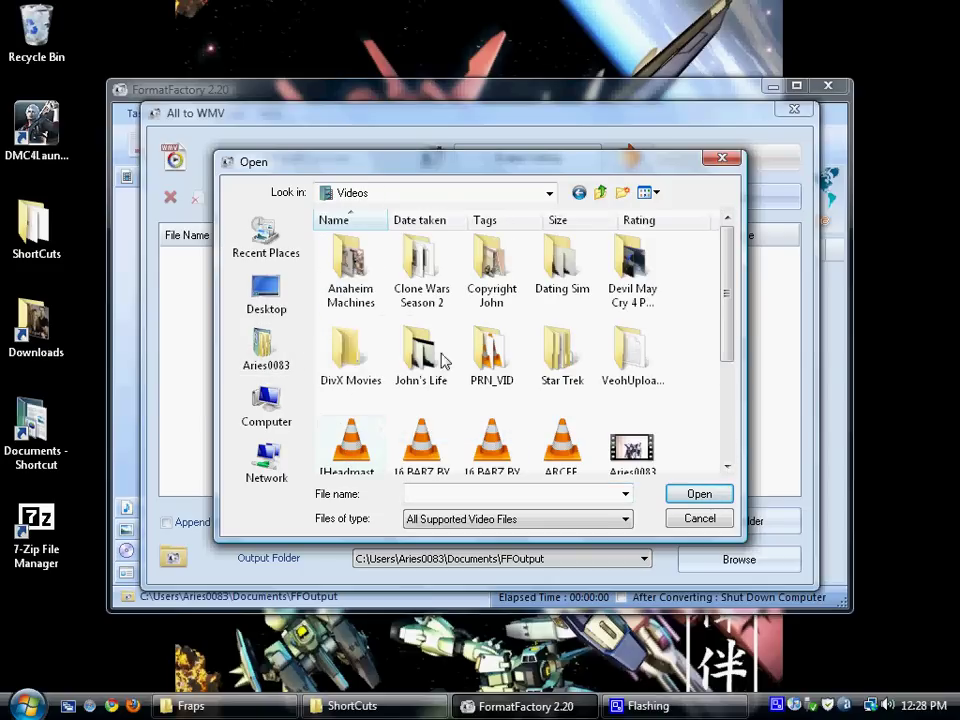
double_click(475, 272)
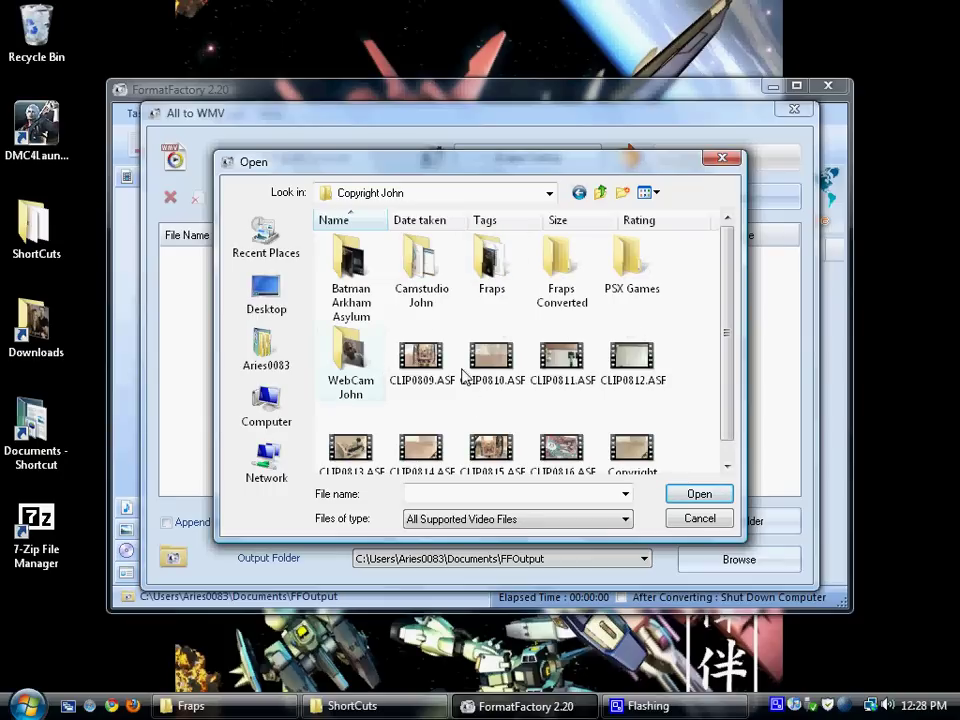
double_click(490, 262)
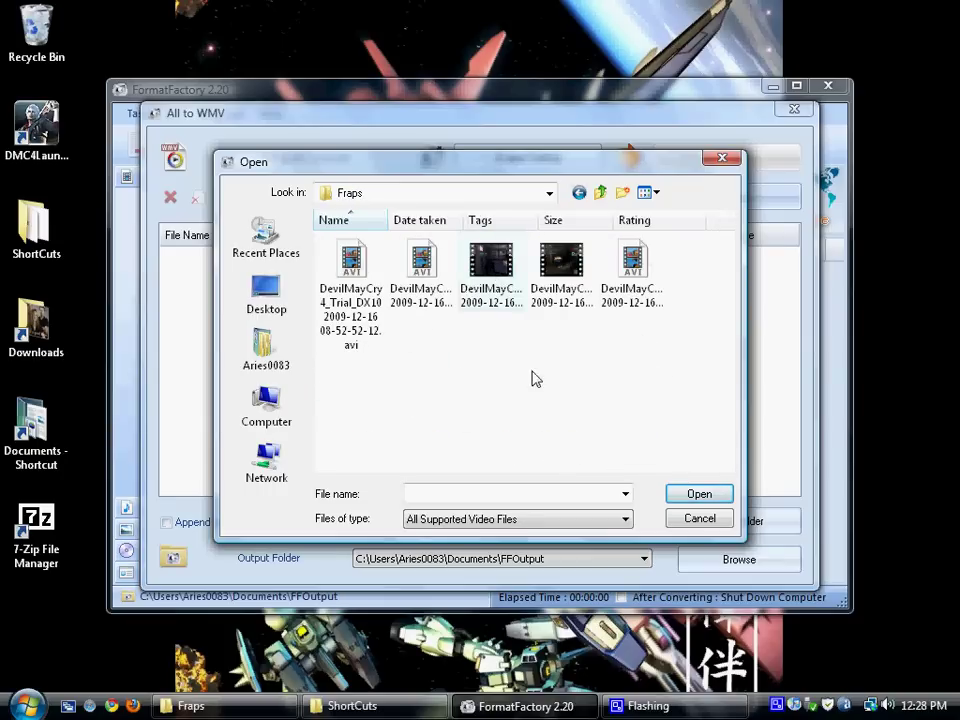
- Select all five DevilMayCry4 AVI recordings and load them into the file list
click(344, 270)
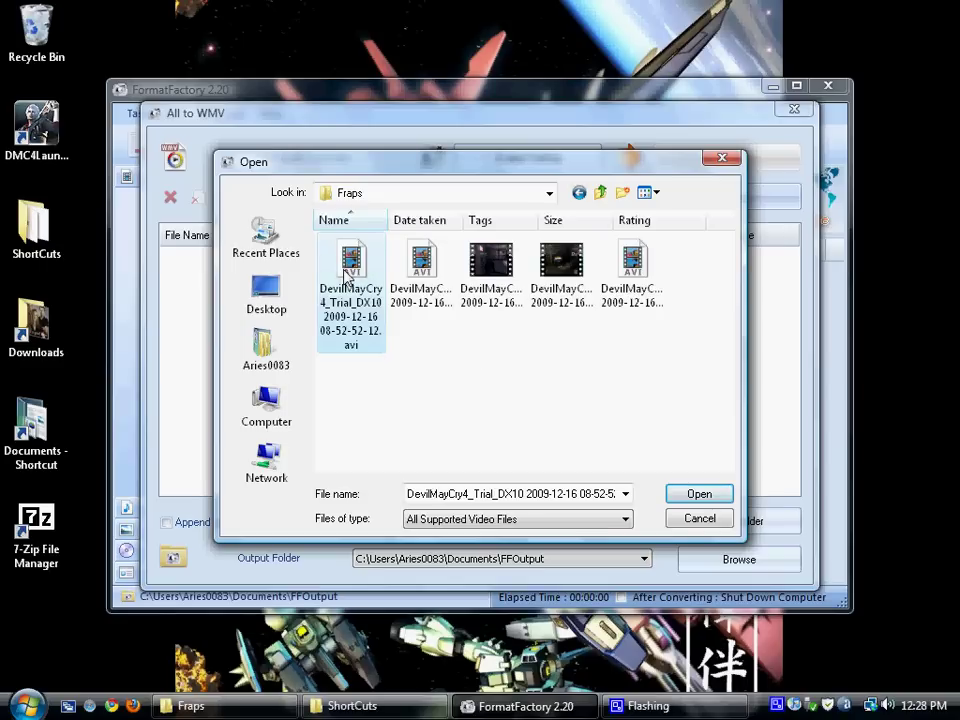
ctrl+click(422, 265)
ctrl+click(491, 265)
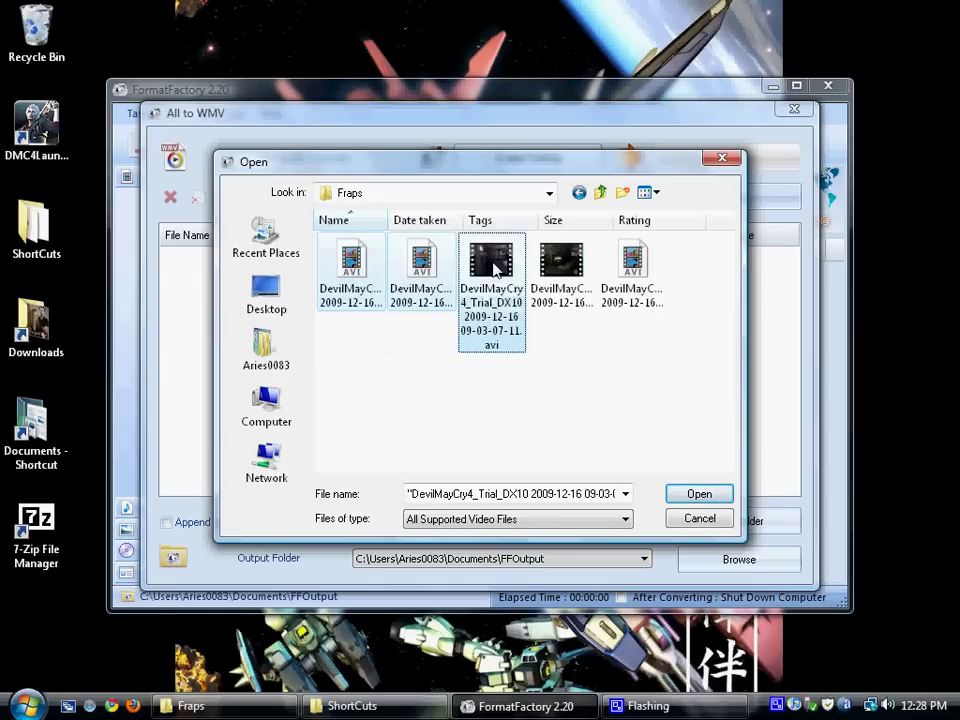
ctrl+click(562, 268)
ctrl+click(632, 265)
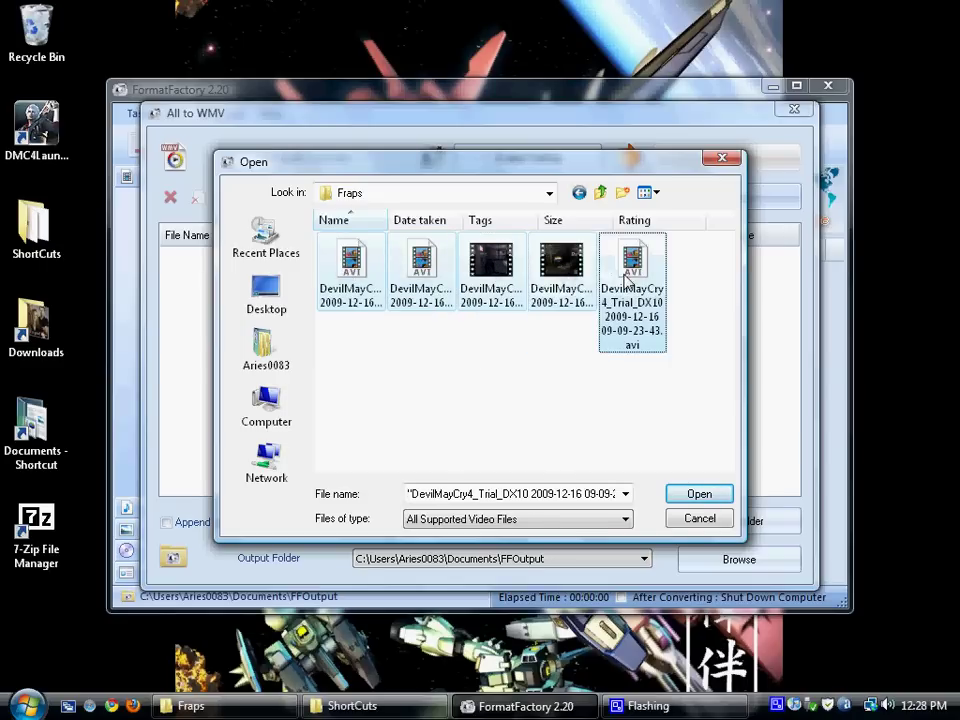
click(699, 494)
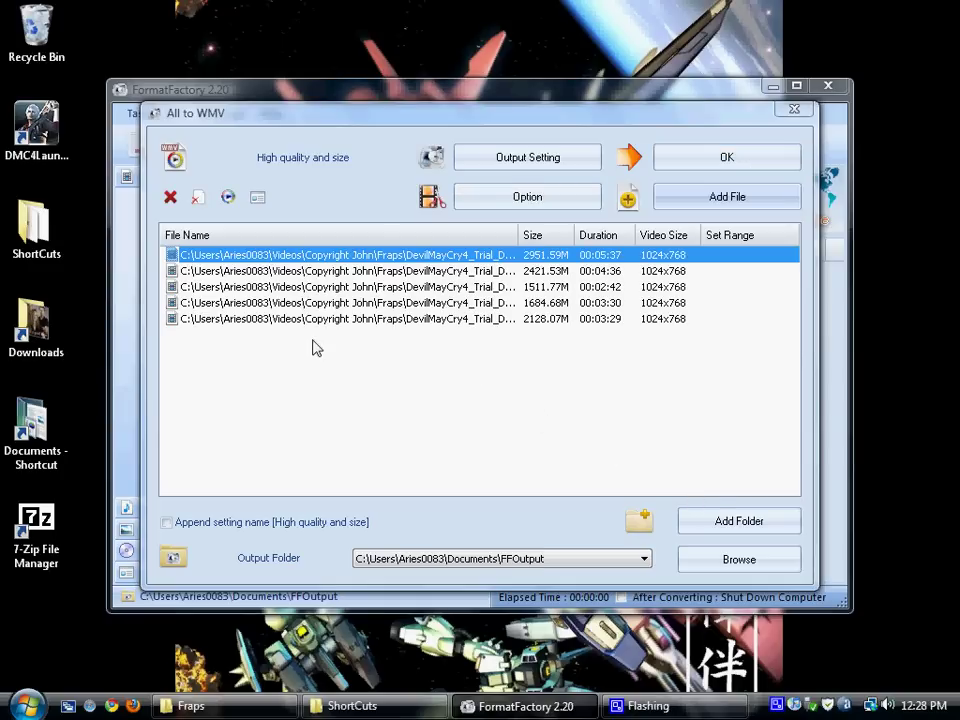
- Confirm the All to WMV dialog to queue the five recordings as tasks
click(724, 162)
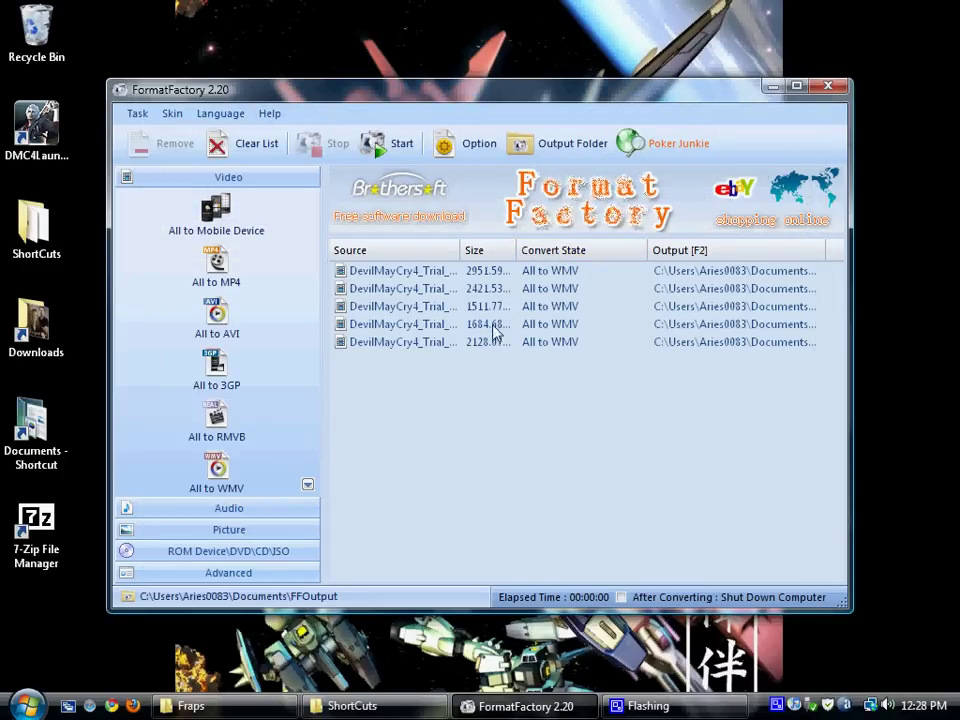
- Start the queued WMV conversion, with the first recording reaching 3%
click(375, 147)
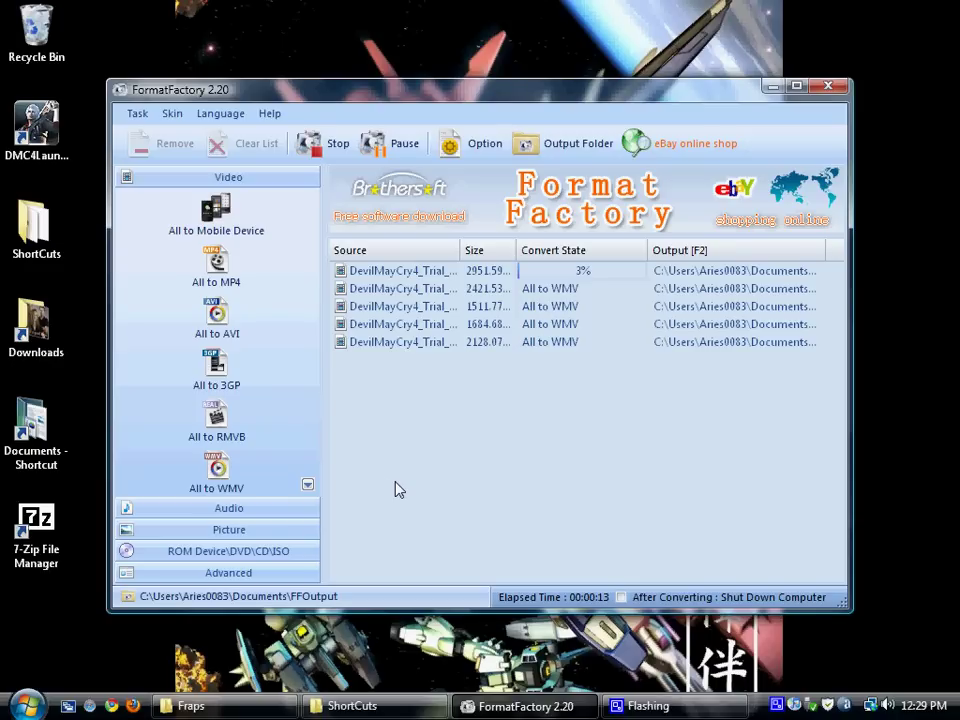
double_click(27, 430)
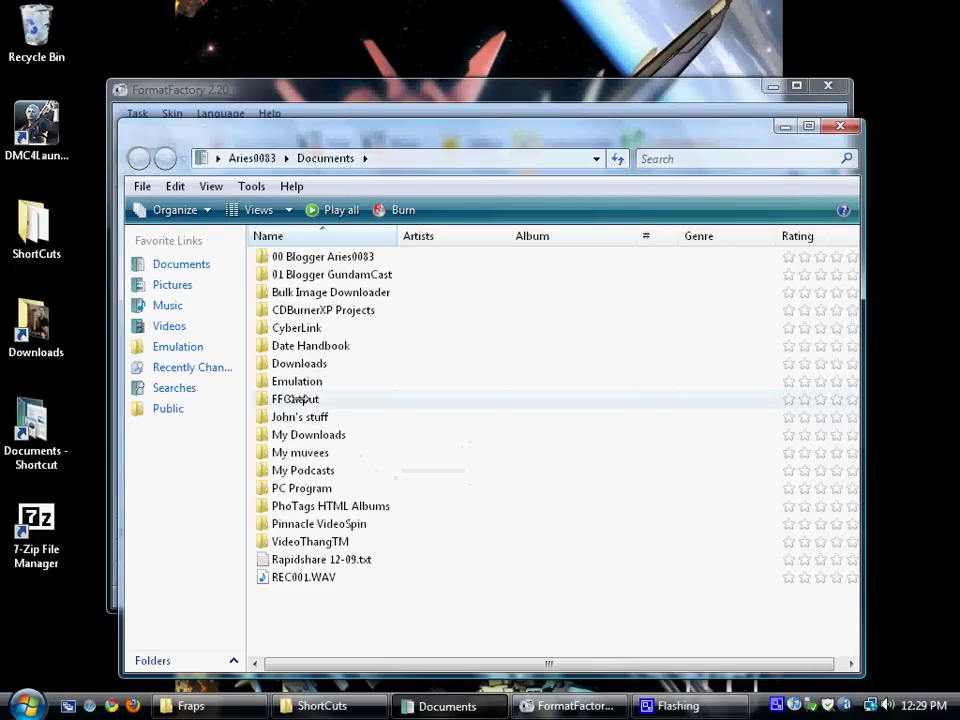
double_click(293, 399)
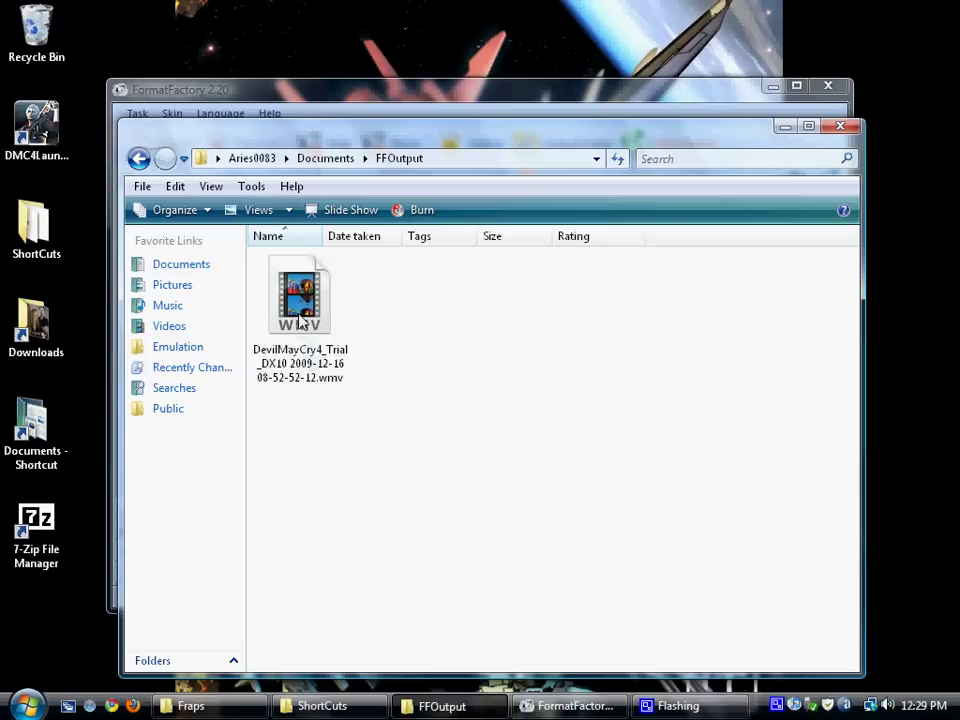
click(139, 159)
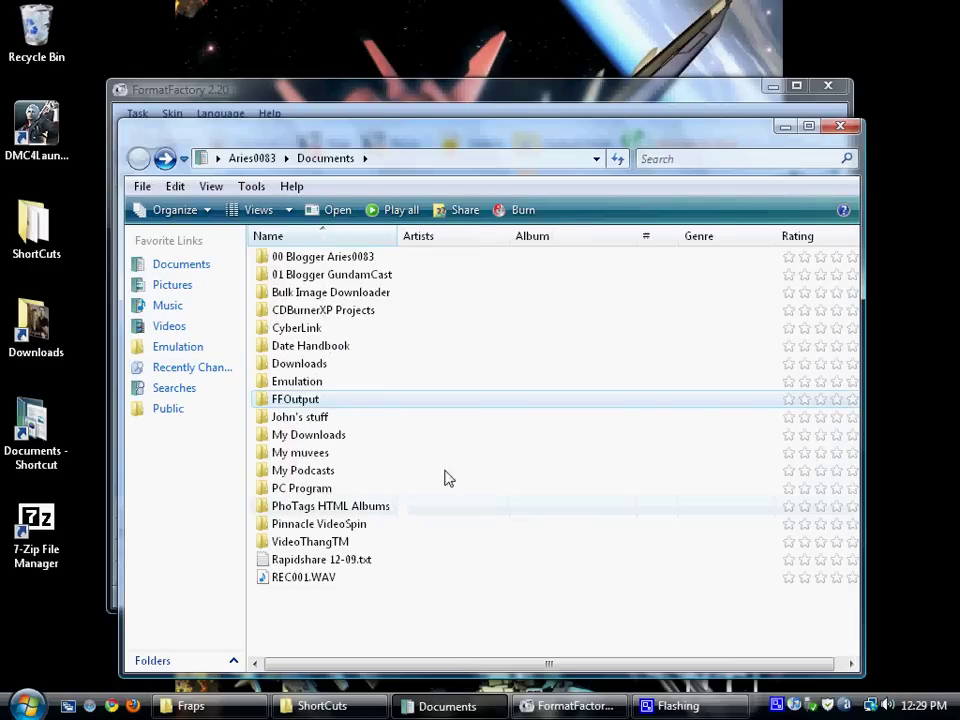
click(840, 126)
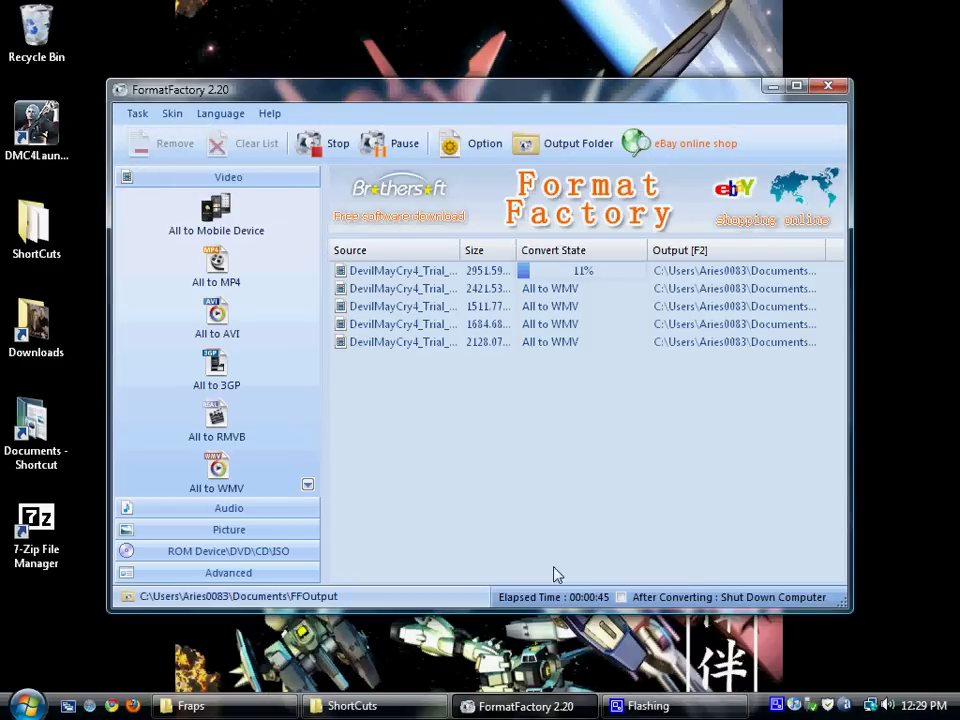